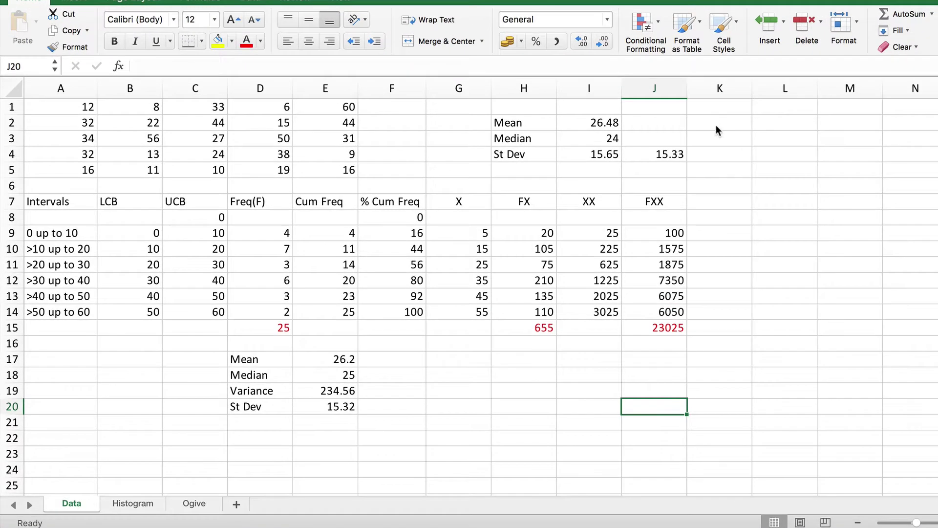
Enter the labels Q1, Q3 and IQR down cells K2 to K4
click(716, 130)
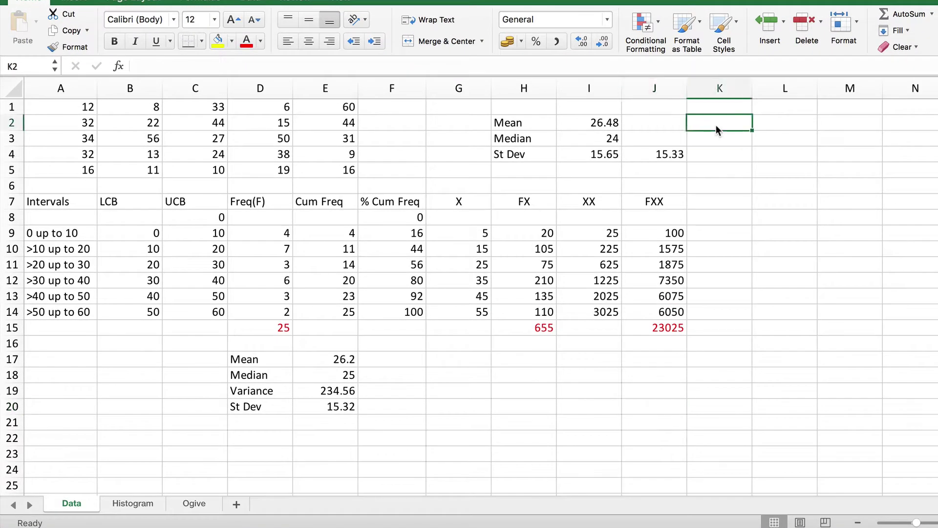
text(Q1)
key(Return)
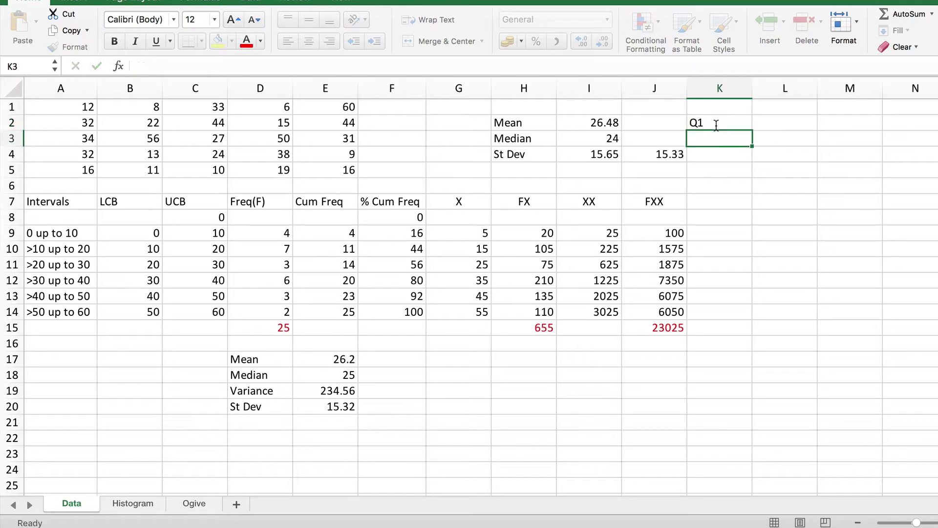
text(Q)
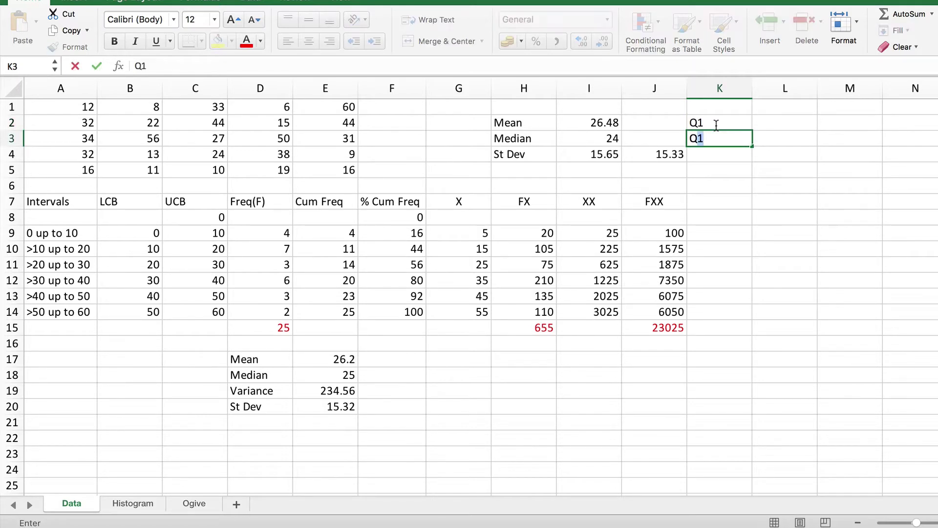
text(3)
key(Return)
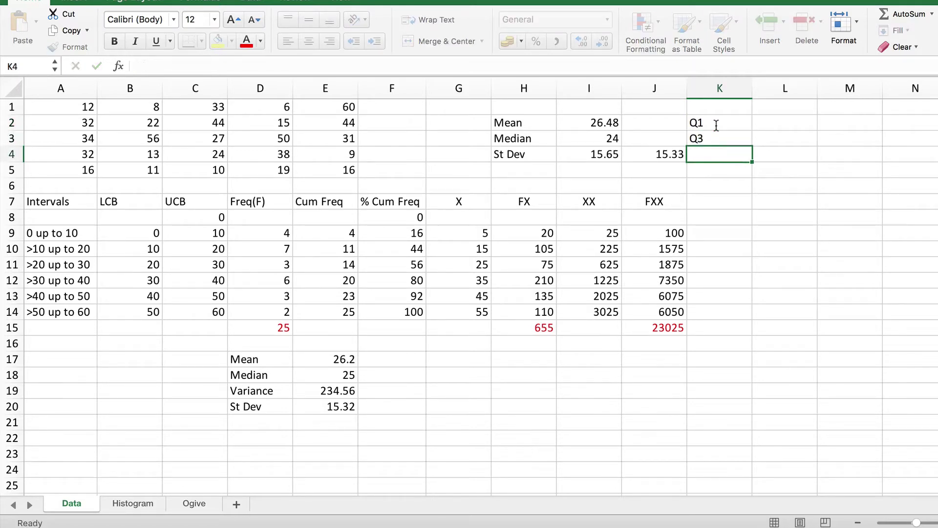
text(IQR)
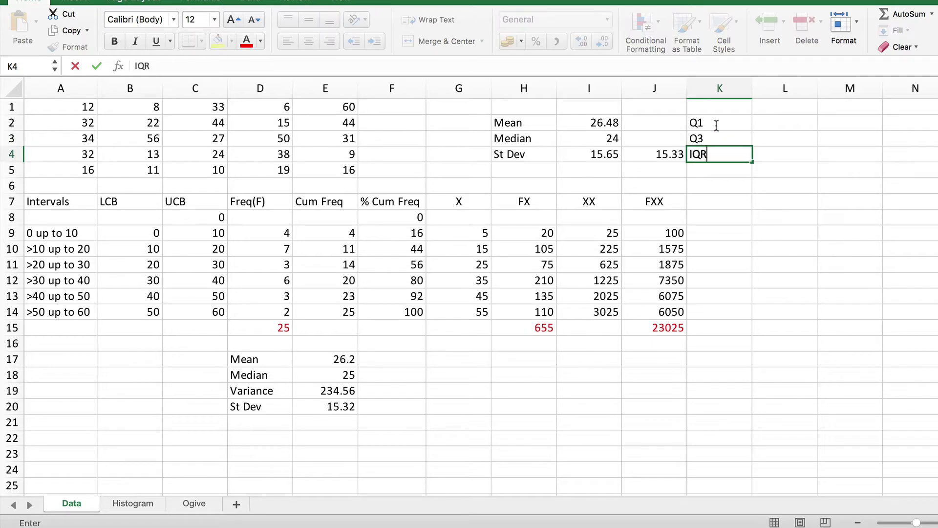
key(Return)
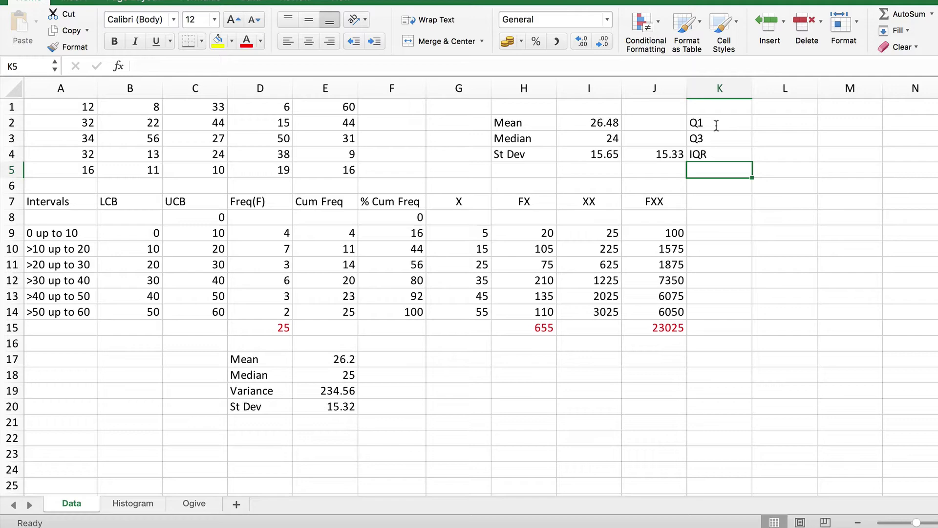
Enter =QUARTILE.EXC(A1:E5,1) in L2 so the first quartile reads 12.5
click(785, 123)
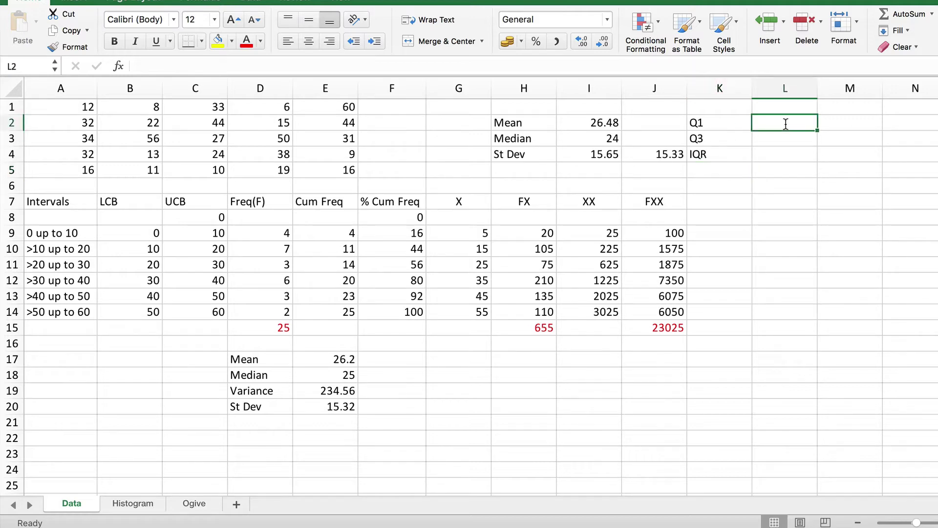
text(=qu)
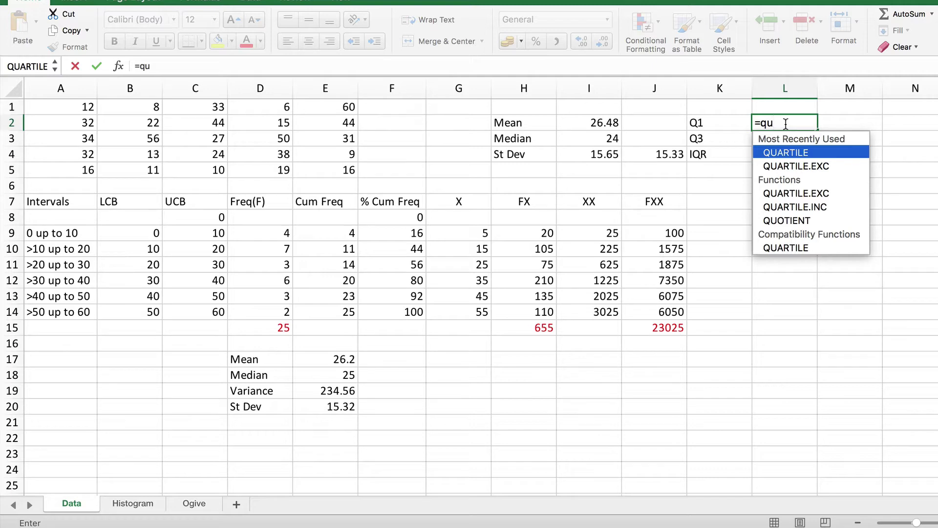
key(Down)
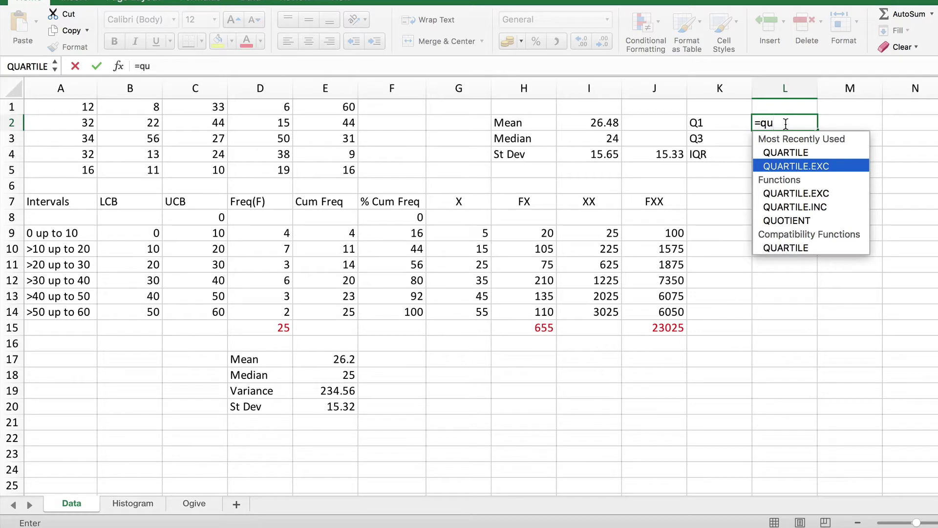
key(Tab)
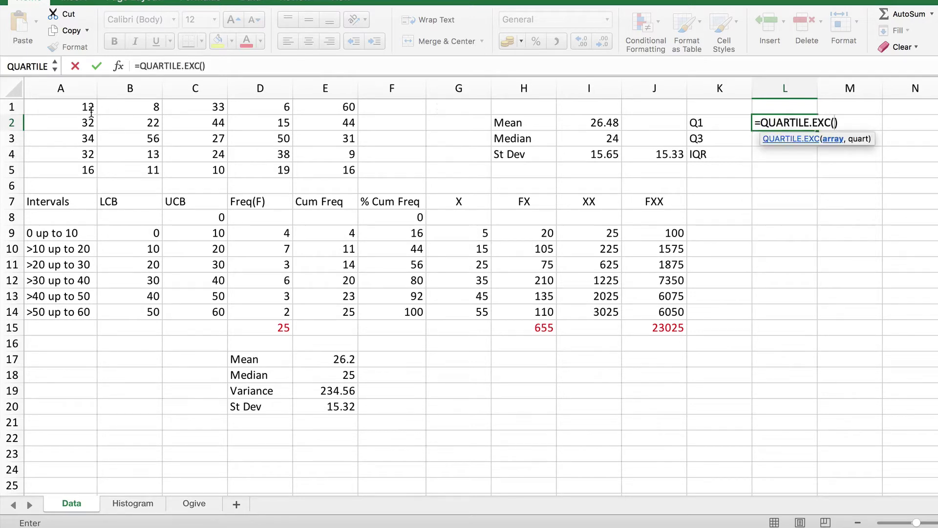
drag(88, 107, 325, 141)
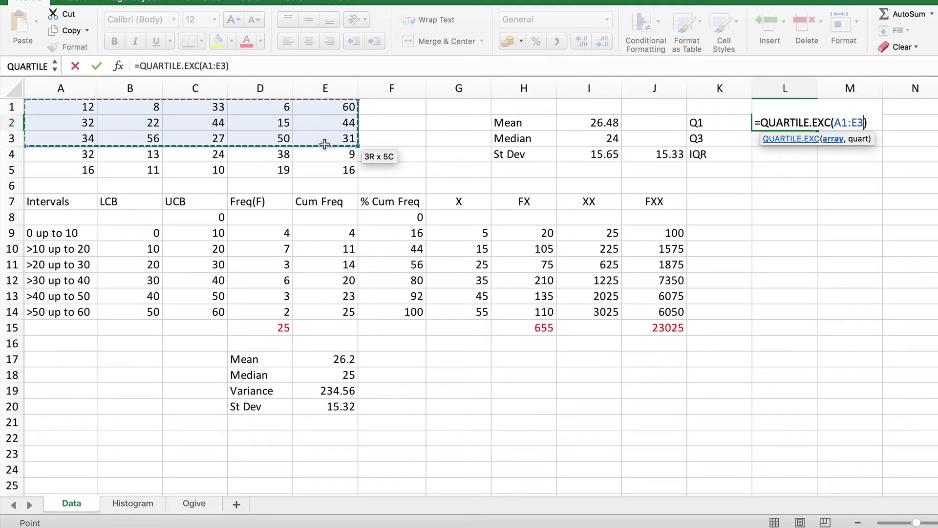
drag(324, 141, 329, 164)
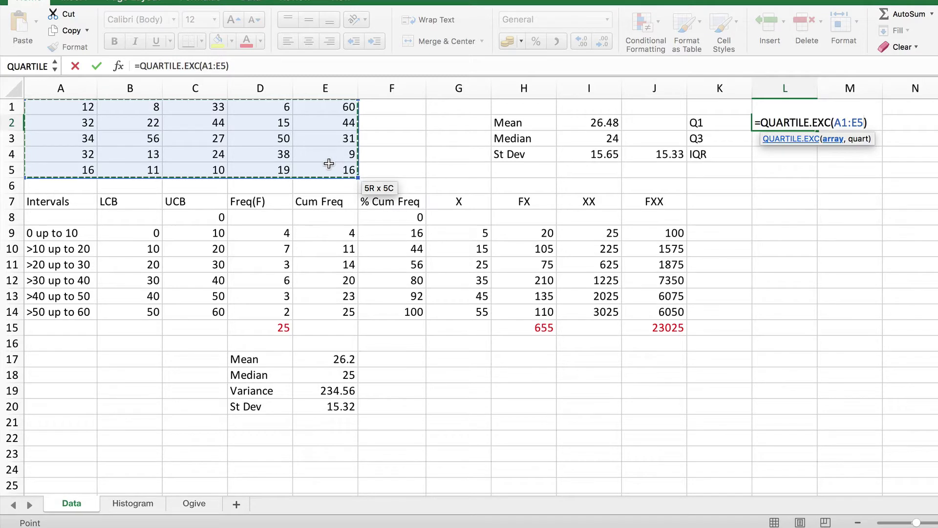
text(,)
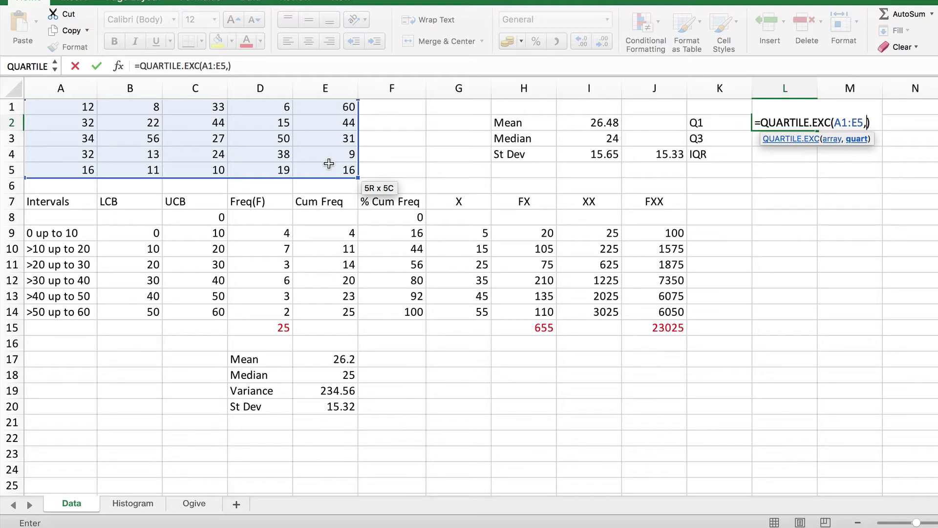
text(1)
key(Return)
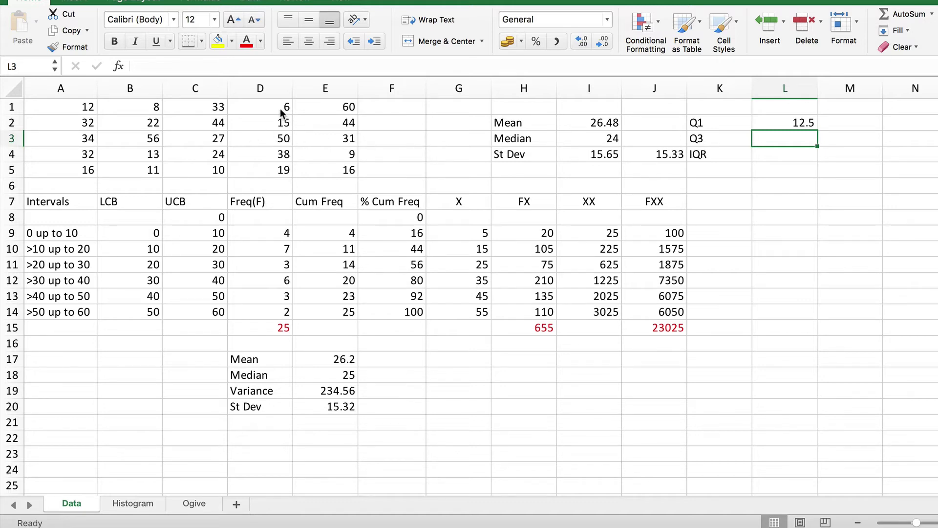
click(268, 109)
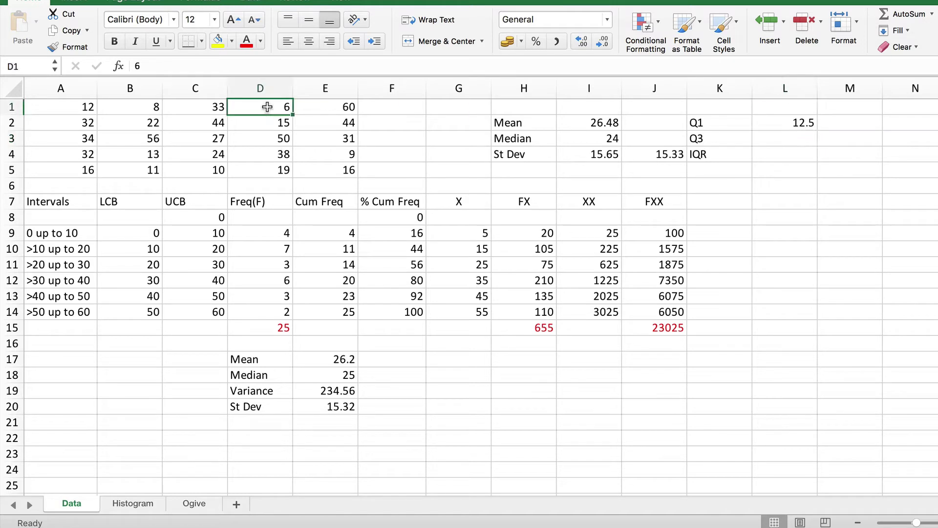
click(153, 107)
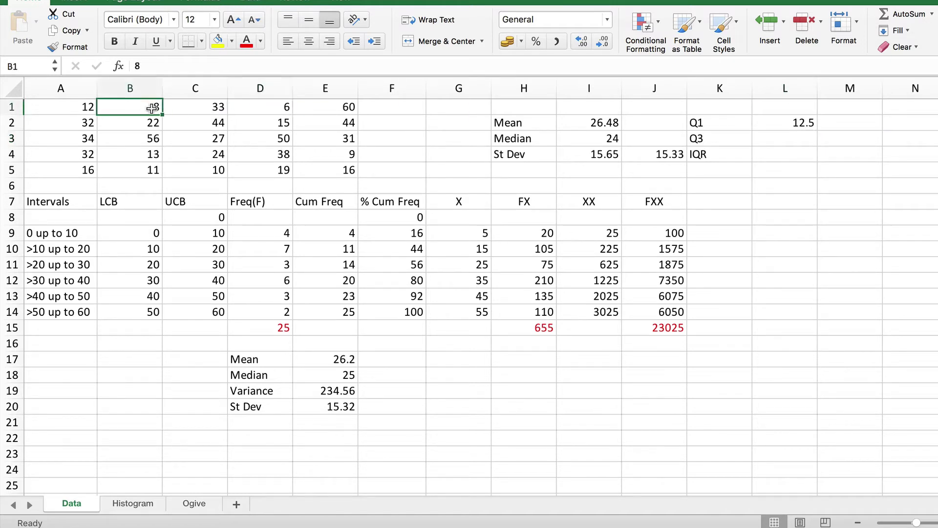
click(337, 155)
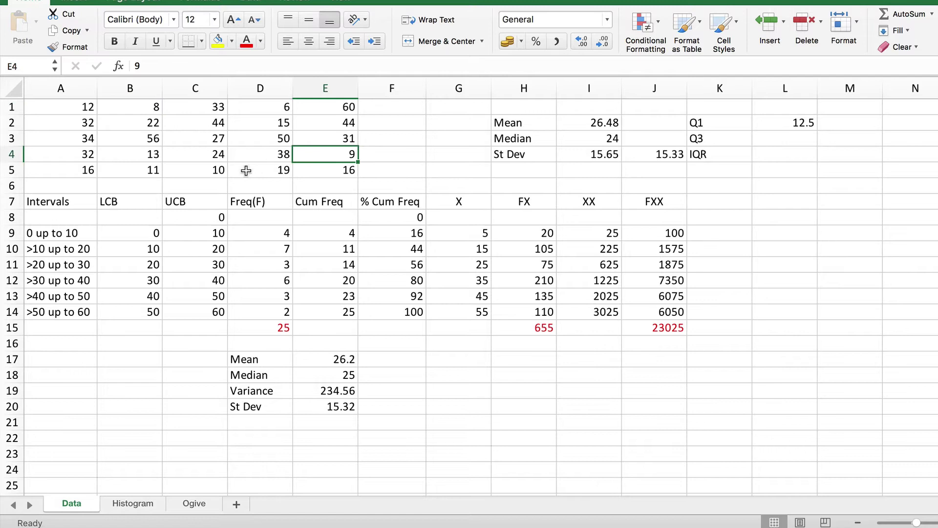
click(216, 170)
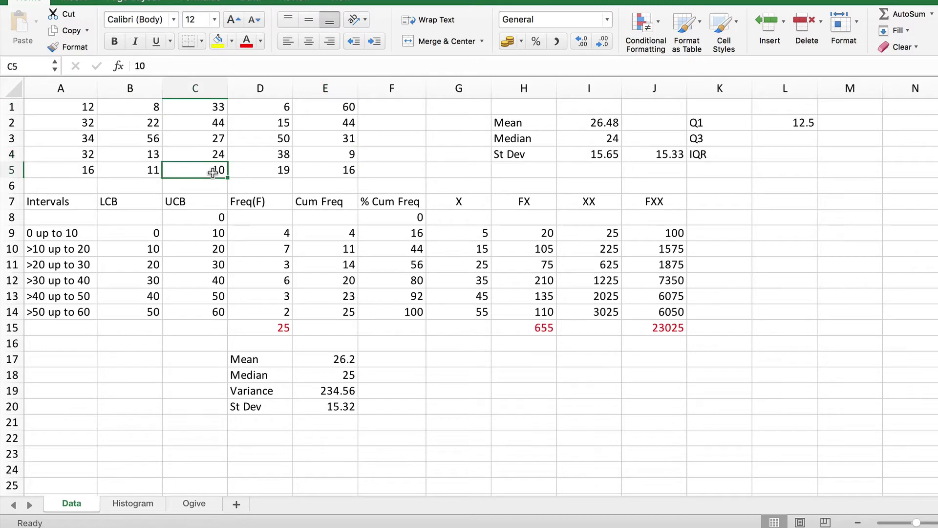
click(149, 170)
click(79, 108)
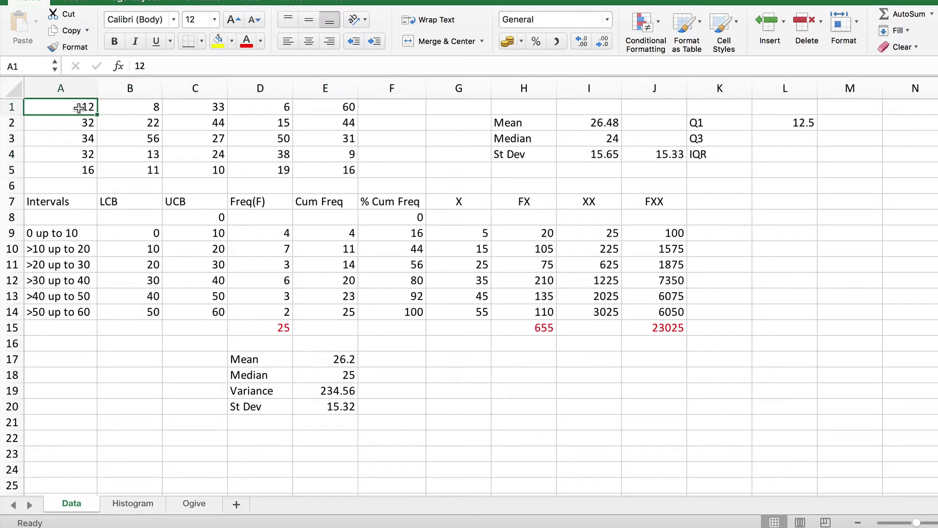
click(142, 156)
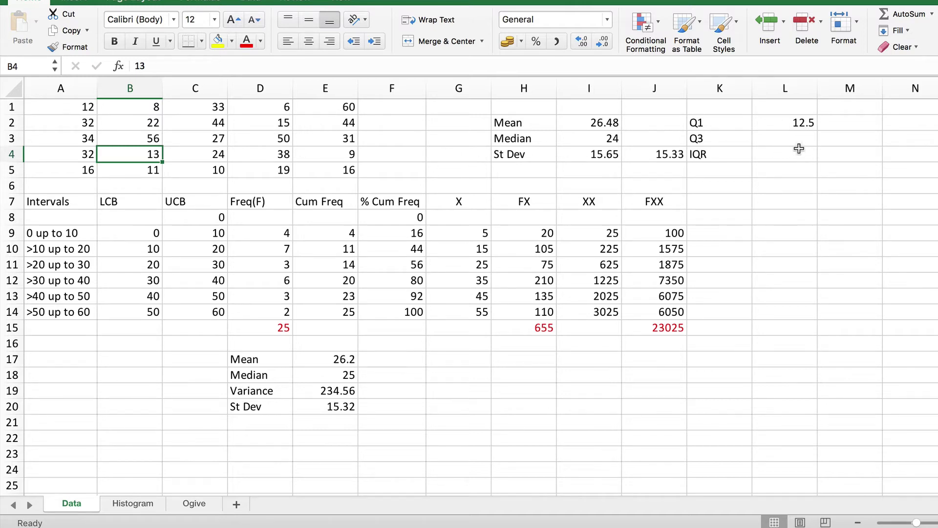
click(783, 140)
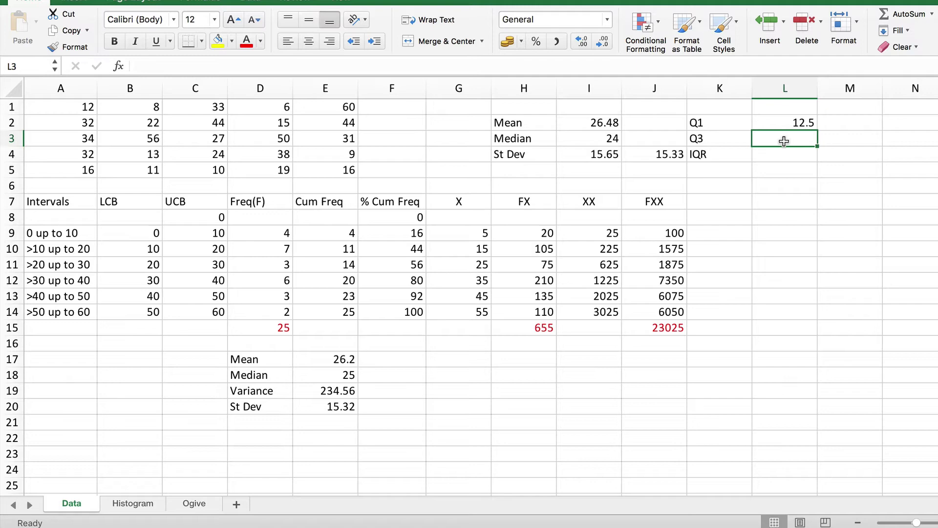
text(=)
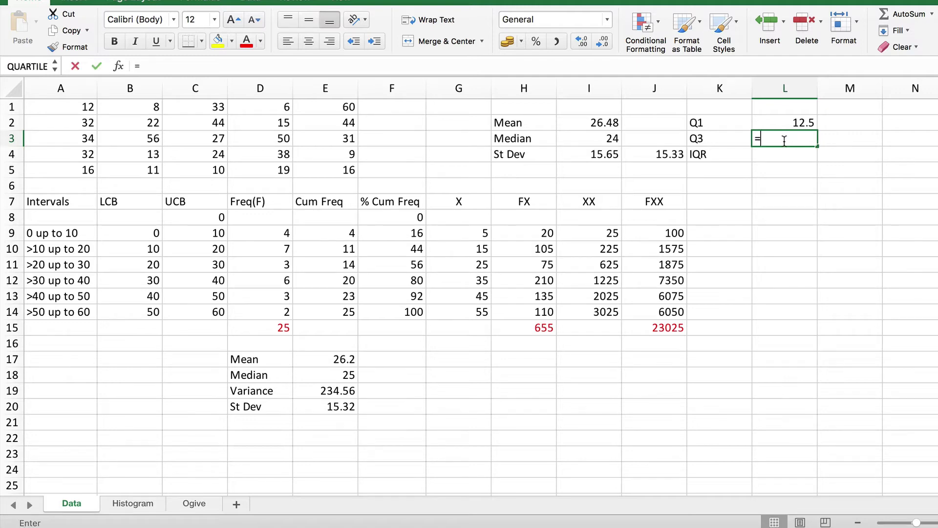
text(qurt)
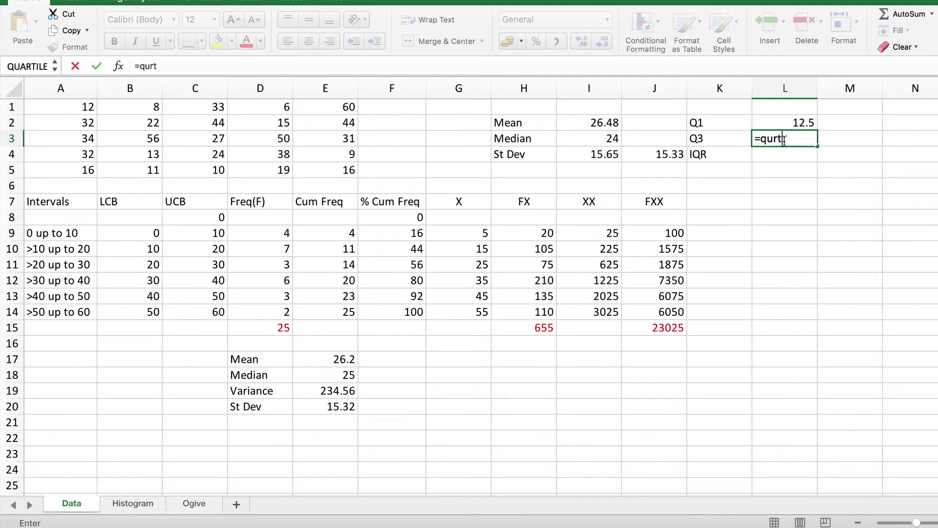
Fix the misspelled function and enter =QUARTILE.EXC(A1:E5,3) in L3, giving 36
key(BackSpace)
key(BackSpace)
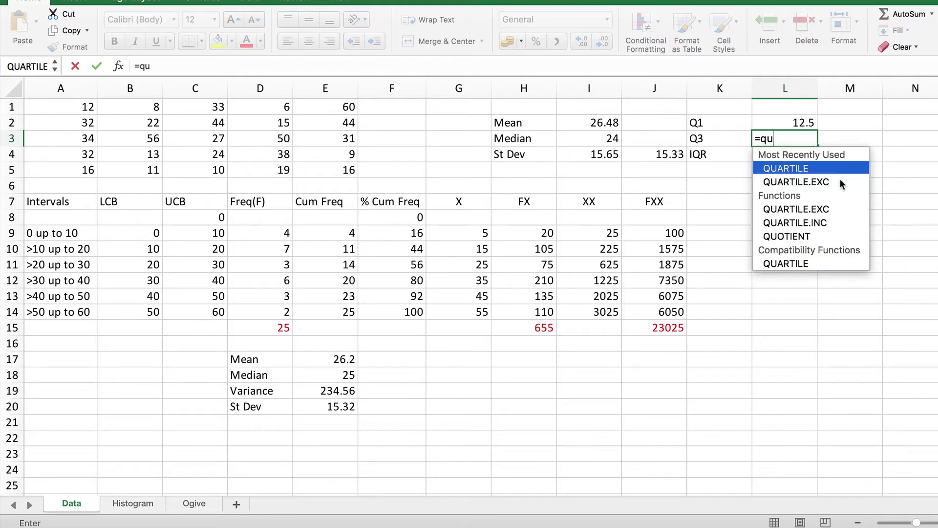
click(796, 182)
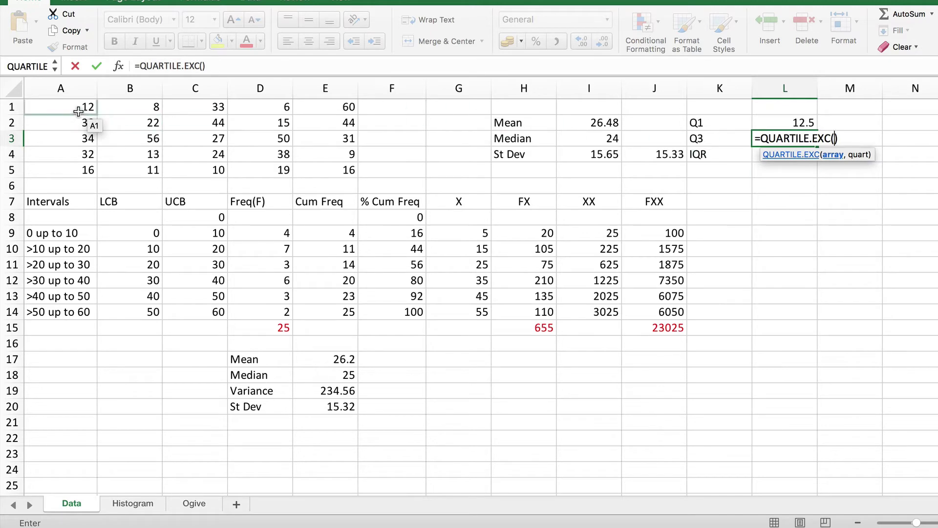
drag(78, 110, 326, 163)
text(A1:E5)
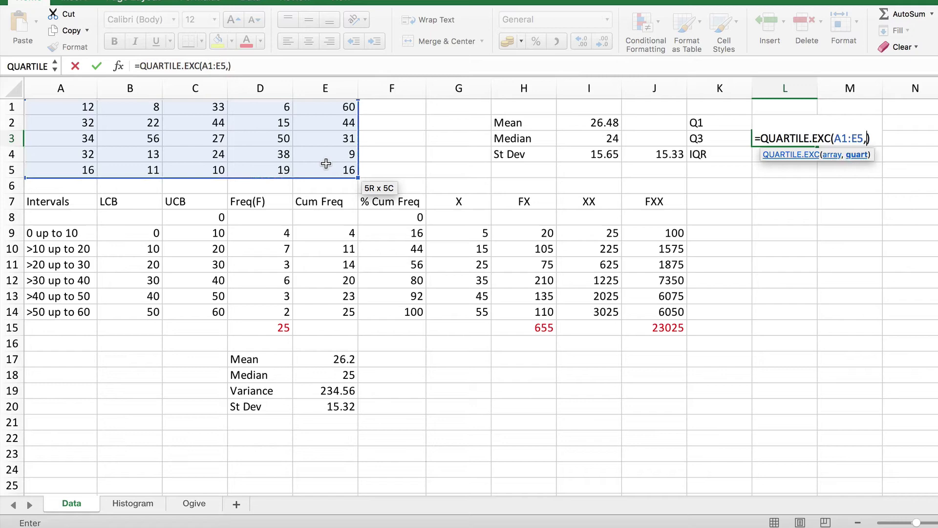
text(,3)
key(Return)
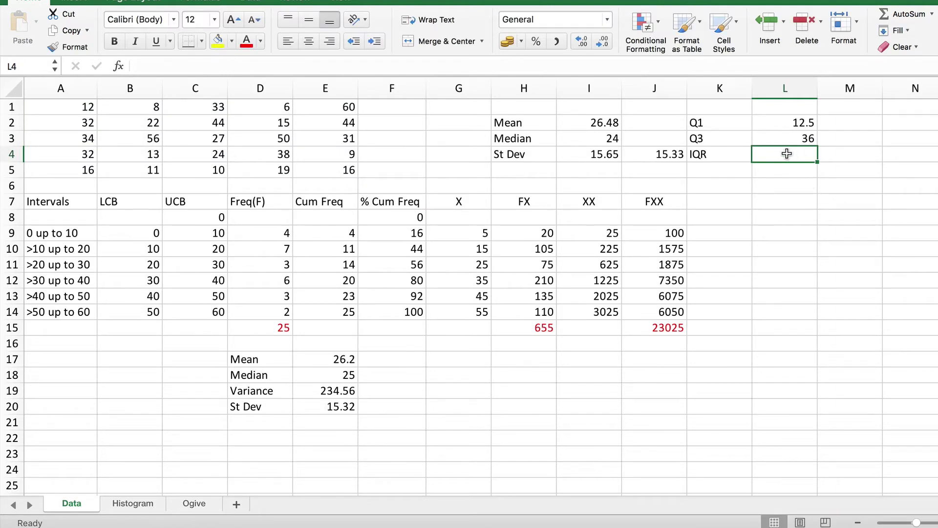
text(=)
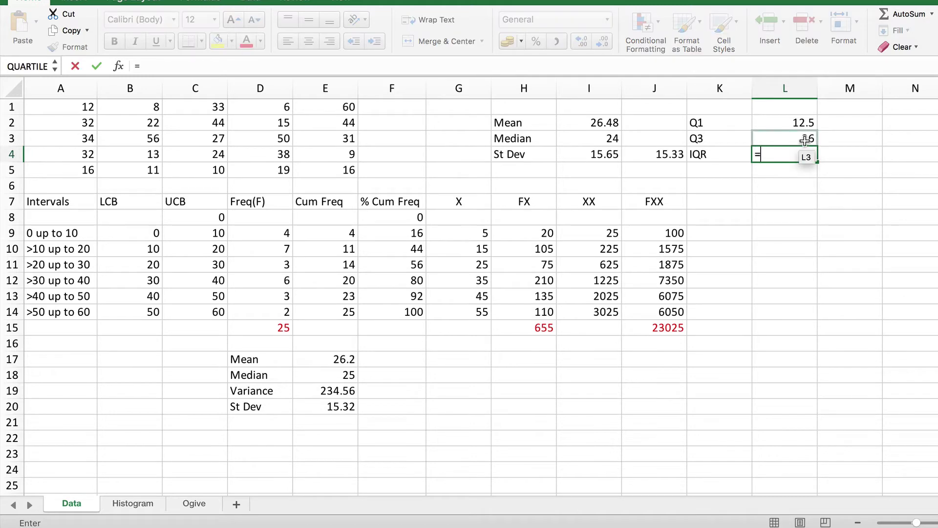
Enter =L3-L2 in L4 so the IQR reads 23.5
click(804, 140)
text(-)
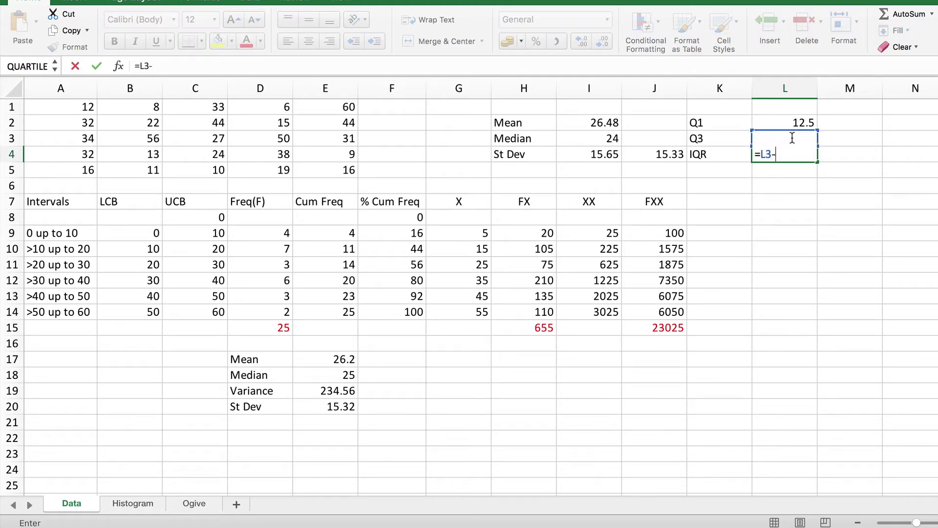
click(793, 123)
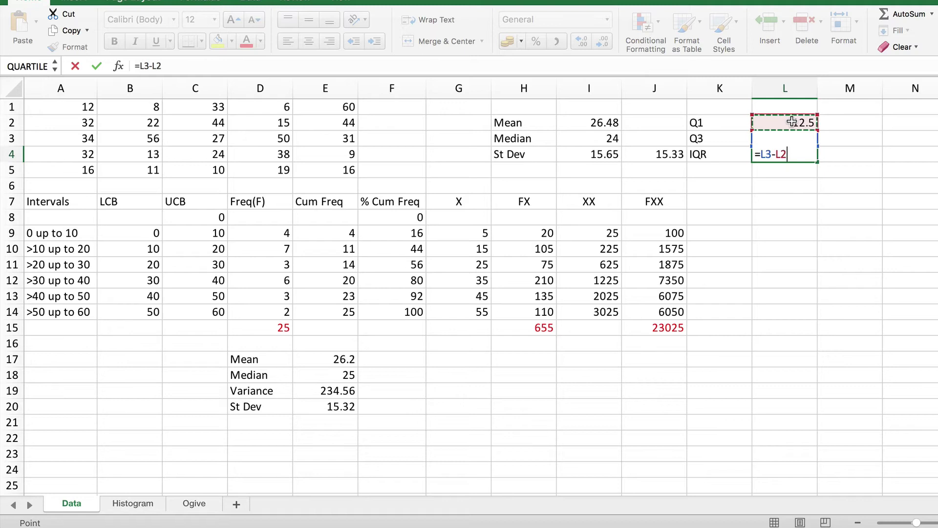
key(Return)
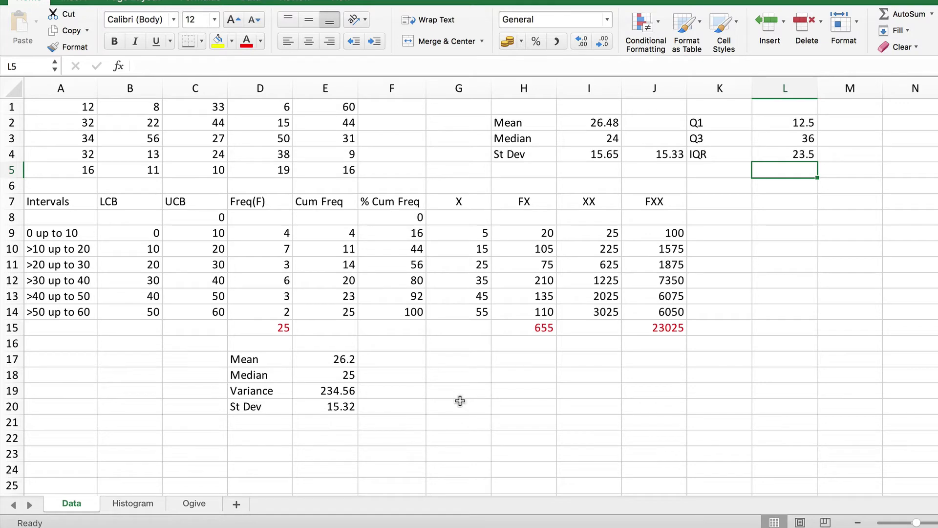
Enter the labels Q1, Q3 and IQR in cells G17, G18 and G19
click(443, 361)
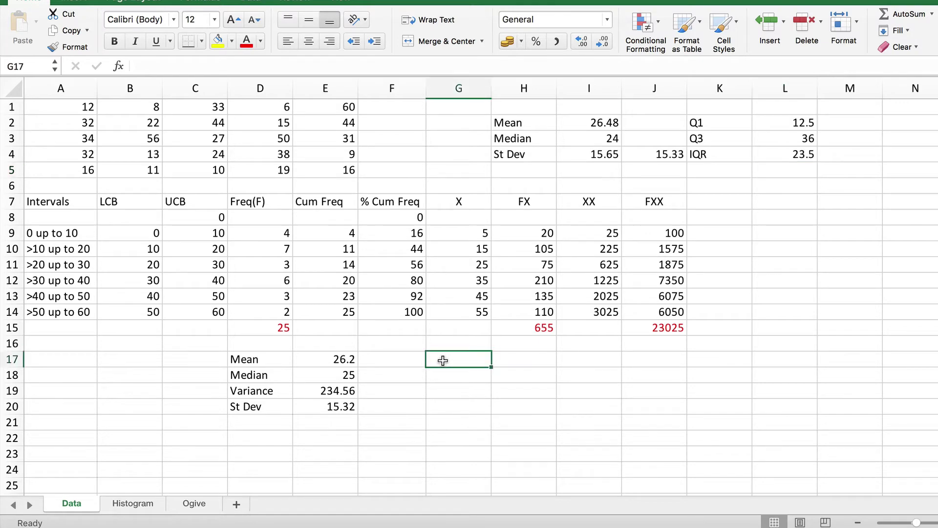
text(Q1)
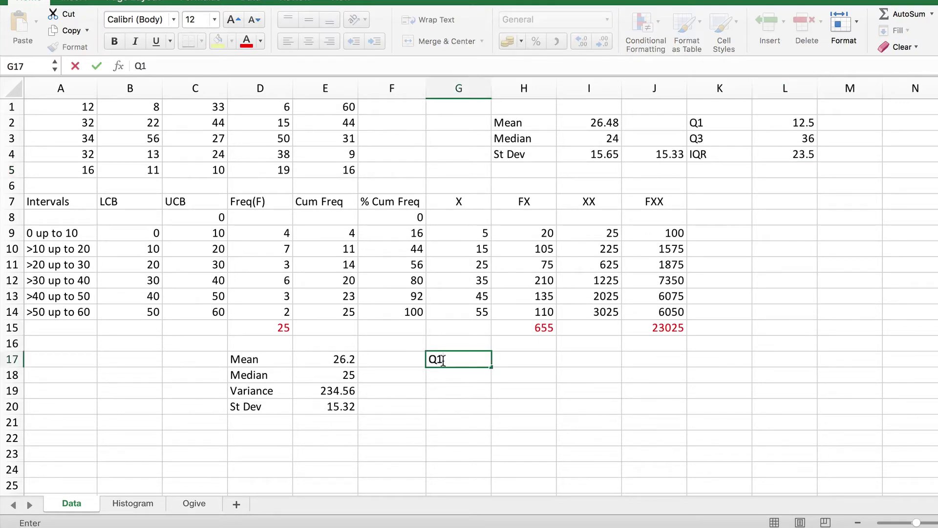
key(Return)
text(Q3)
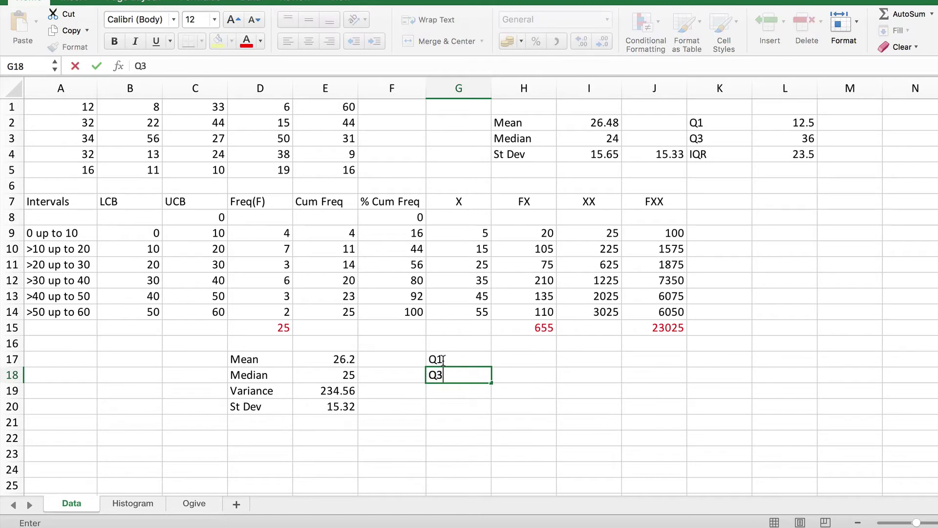
key(Return)
text(IQ)
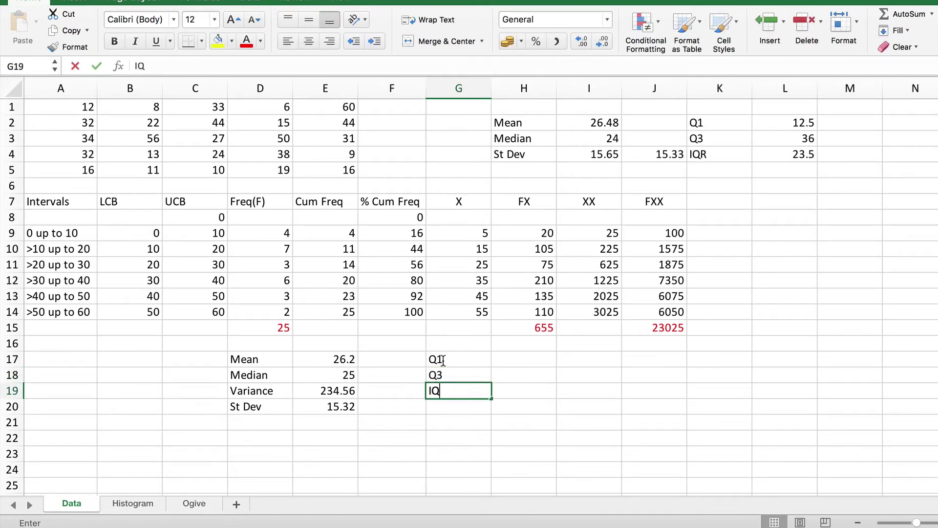
text(R)
key(Return)
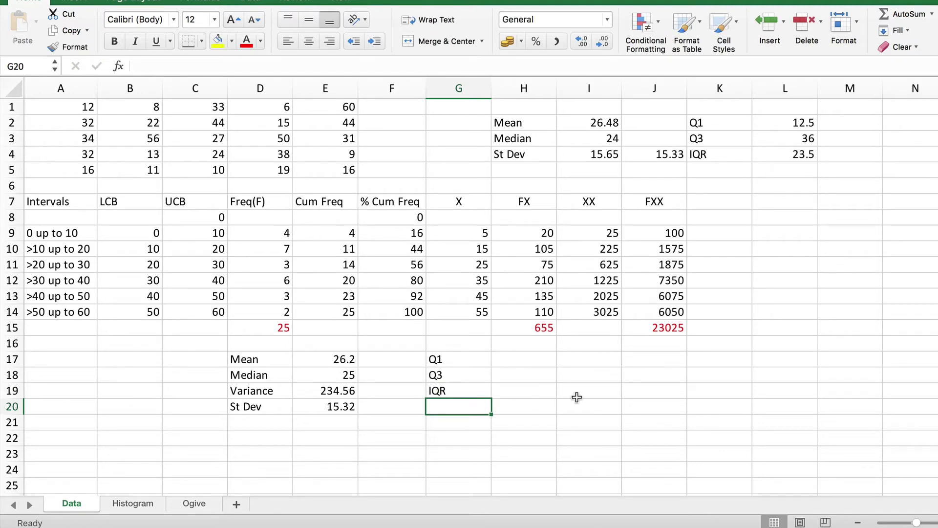
click(526, 360)
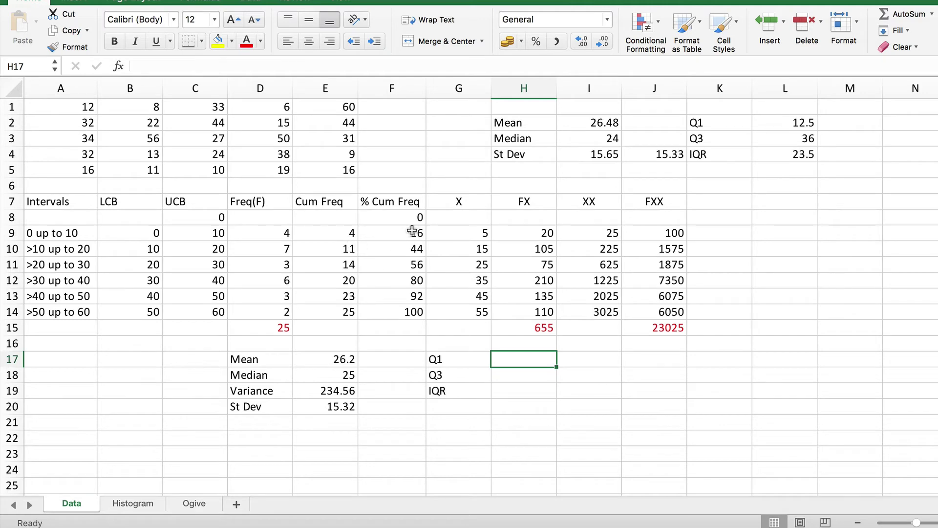
click(407, 232)
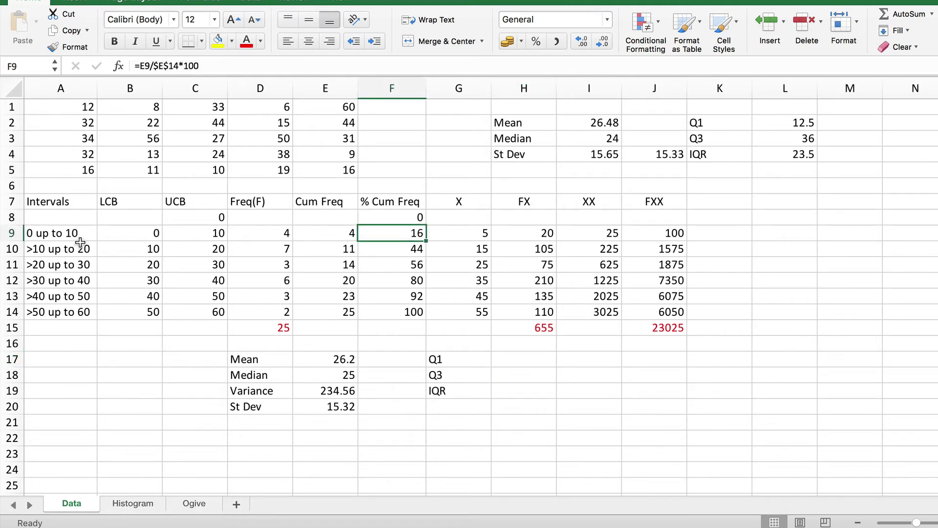
click(405, 249)
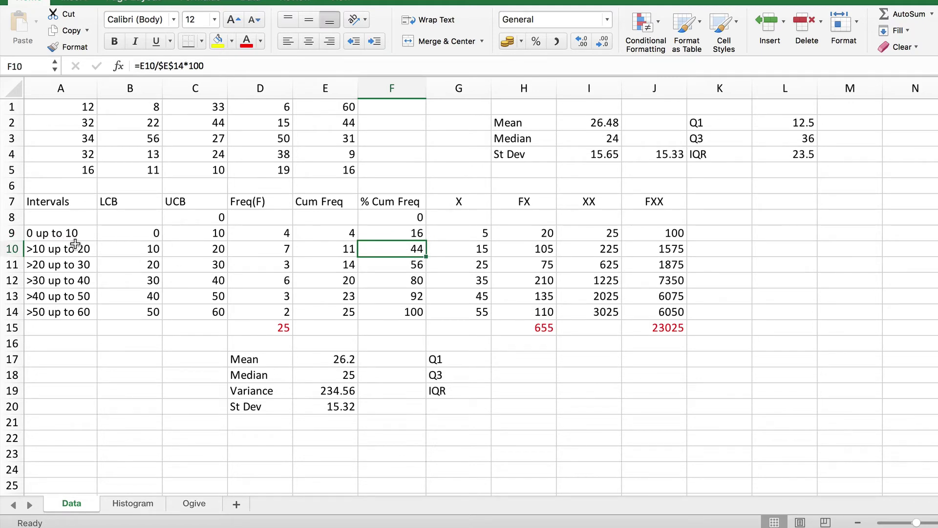
click(524, 359)
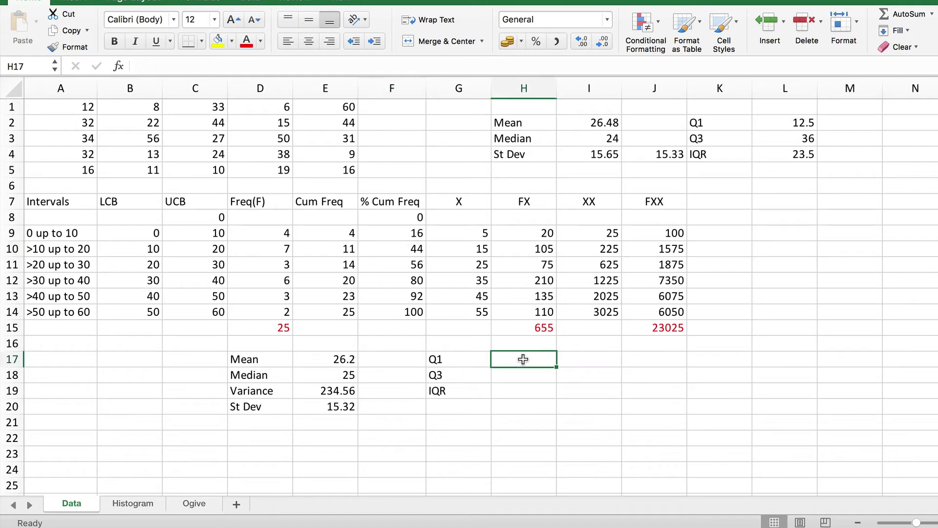
text(=10+9/)
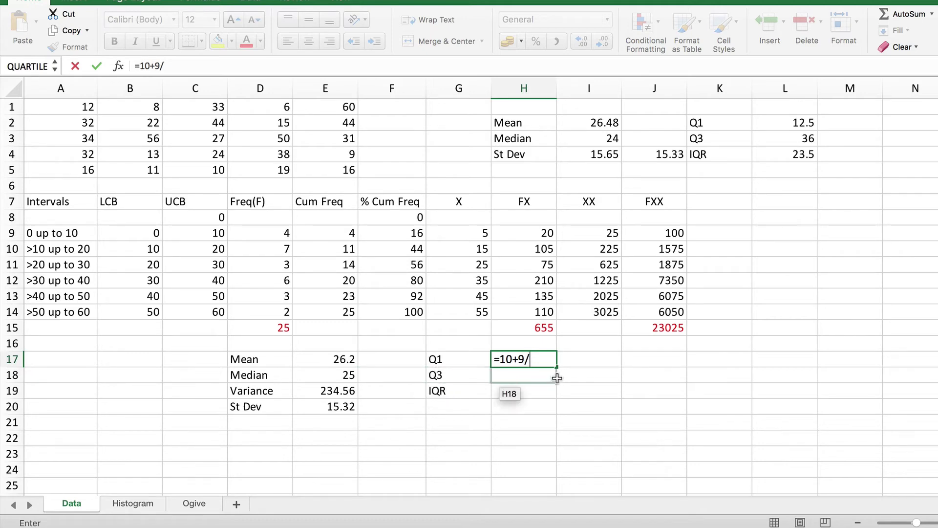
text(28*)
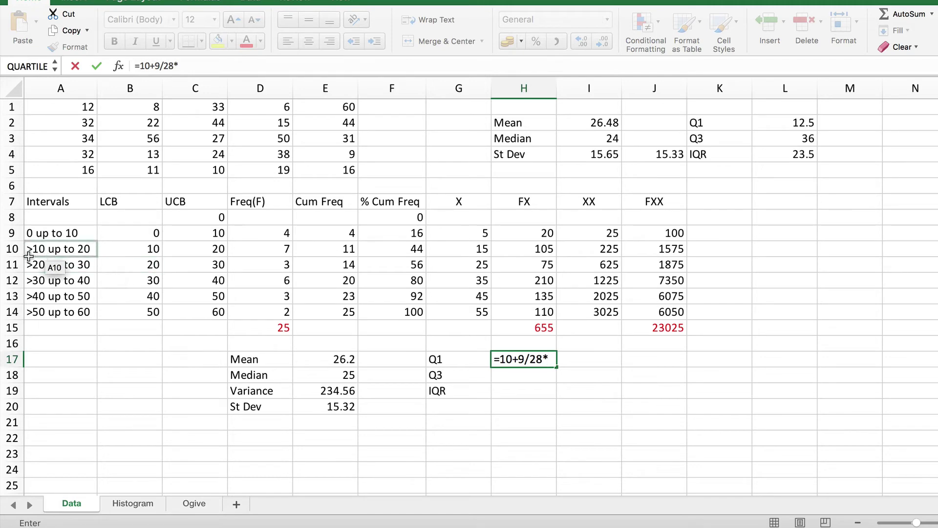
text(10)
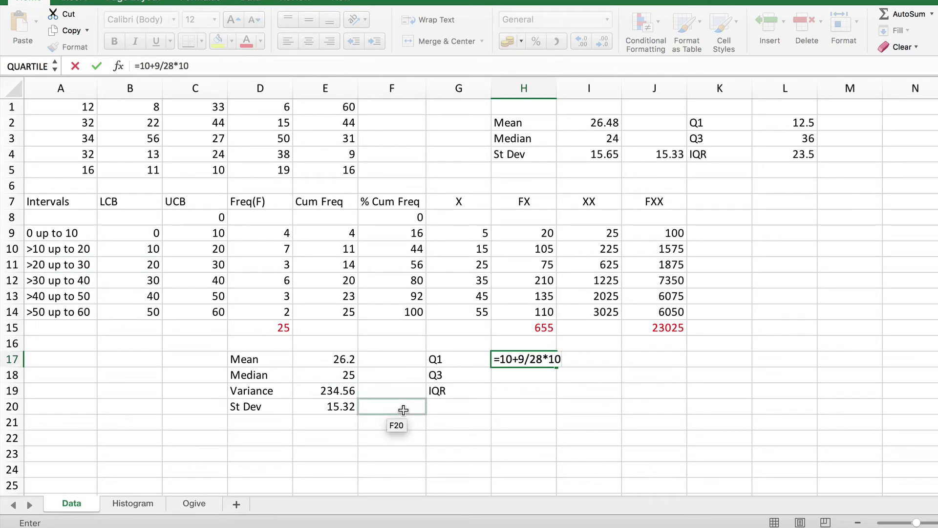
Commit the grouped Q1 formula in H17 and reduce its display to two decimals, 13.21
key(Return)
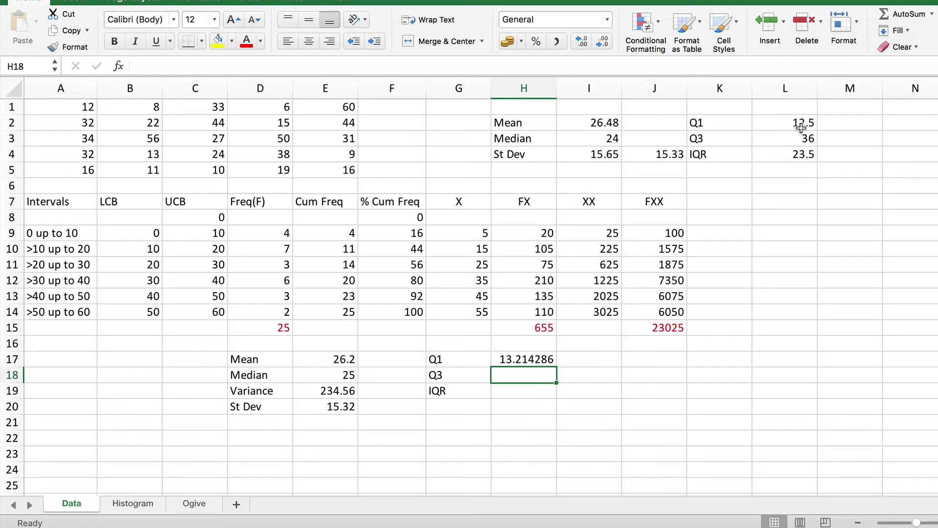
click(527, 358)
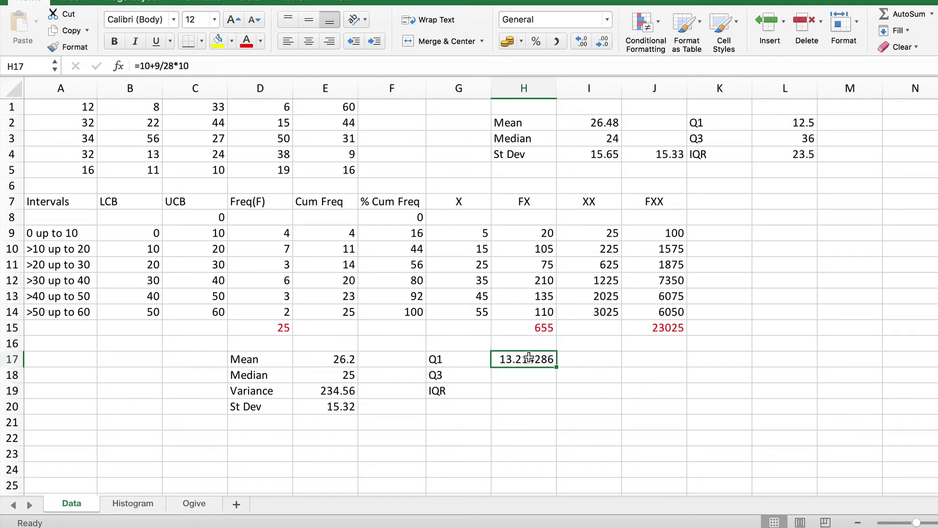
click(603, 41)
click(602, 42)
click(602, 42)
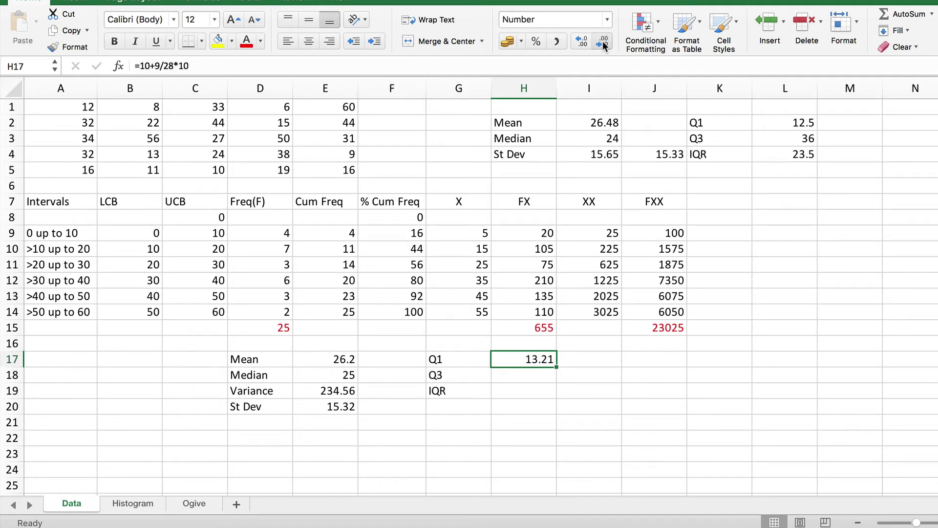
click(518, 377)
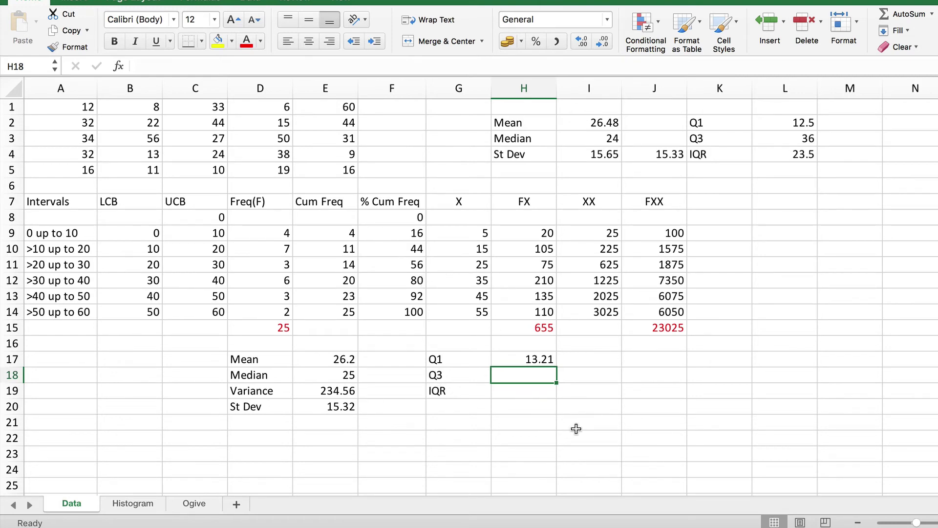
text(=30+19/)
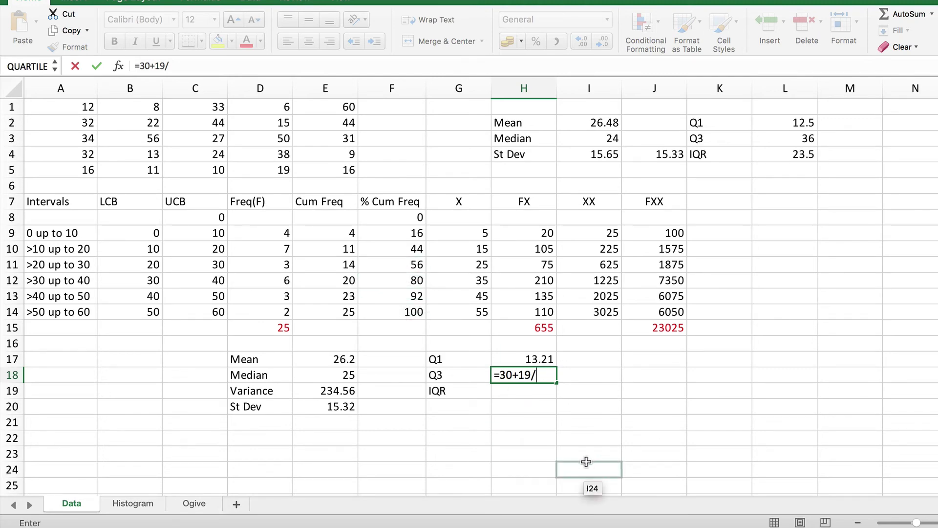
text(24*)
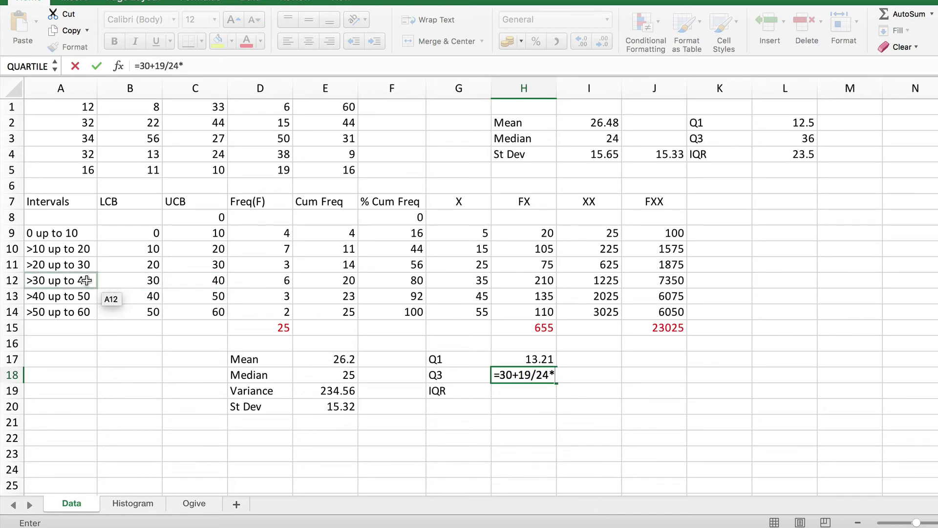
text(10)
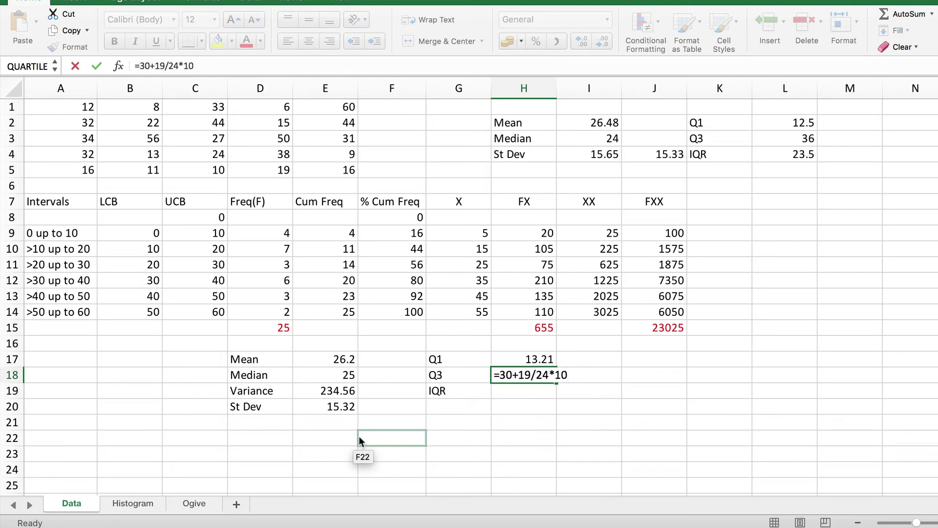
Enter =30+19/24*10 in H18 and trim its display to two decimals, 37.92
key(Return)
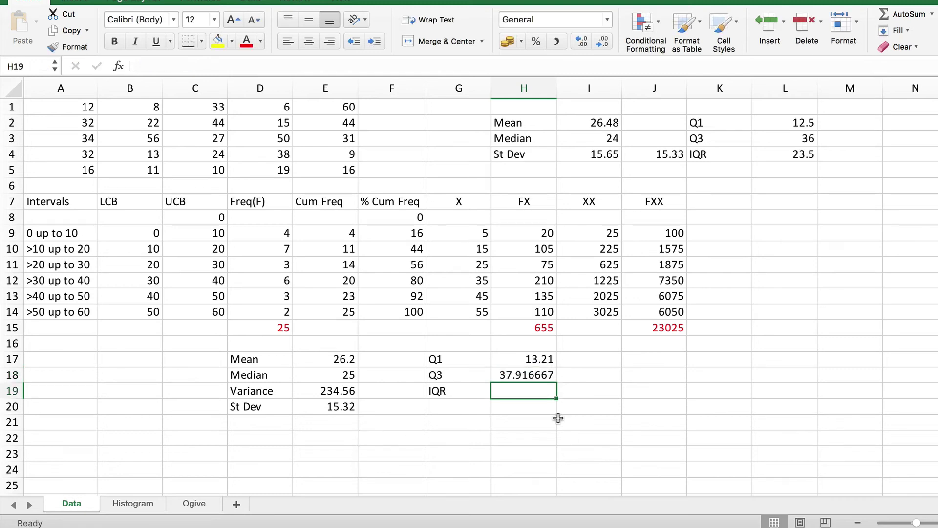
click(526, 374)
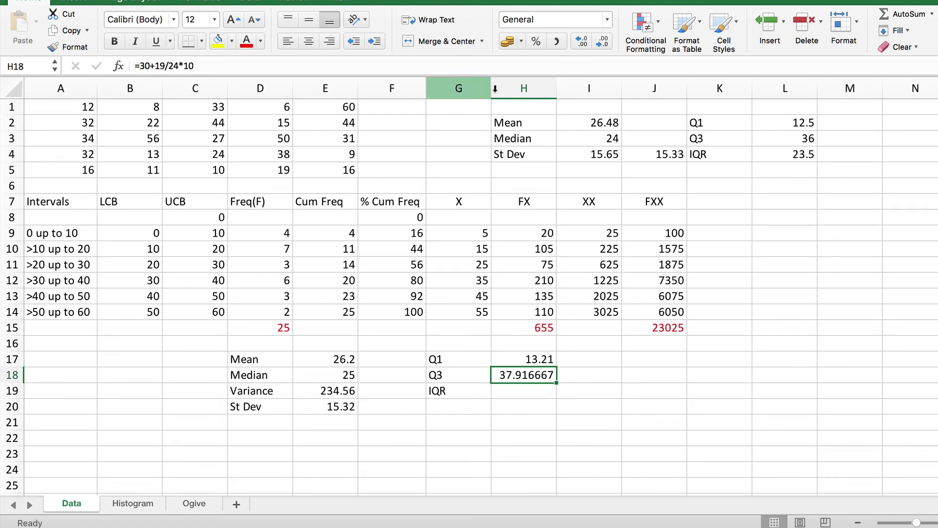
click(604, 42)
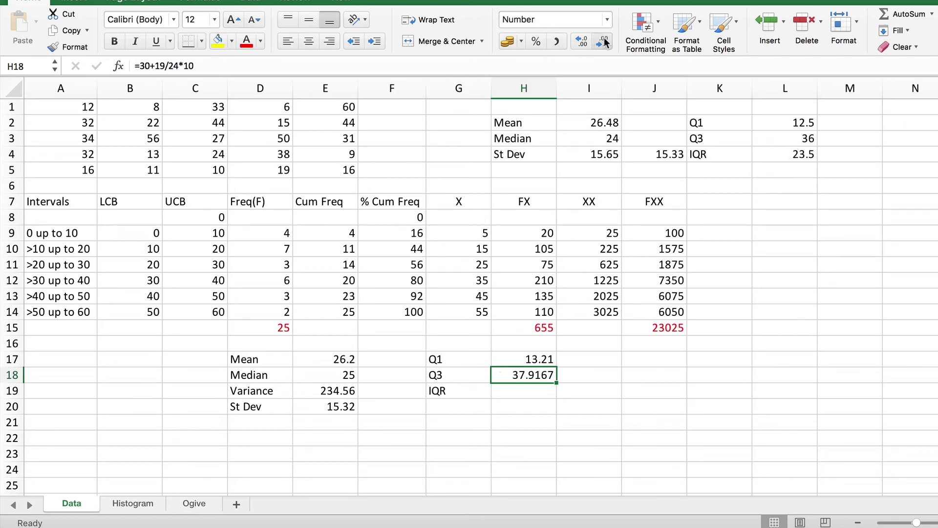
click(604, 42)
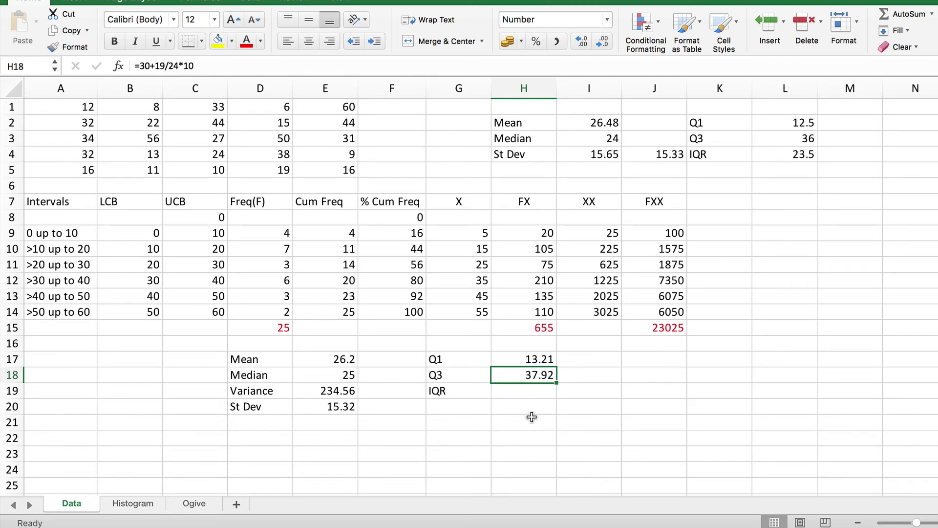
Enter =H18-H17 in H19, giving a grouped IQR of 24.70
click(518, 391)
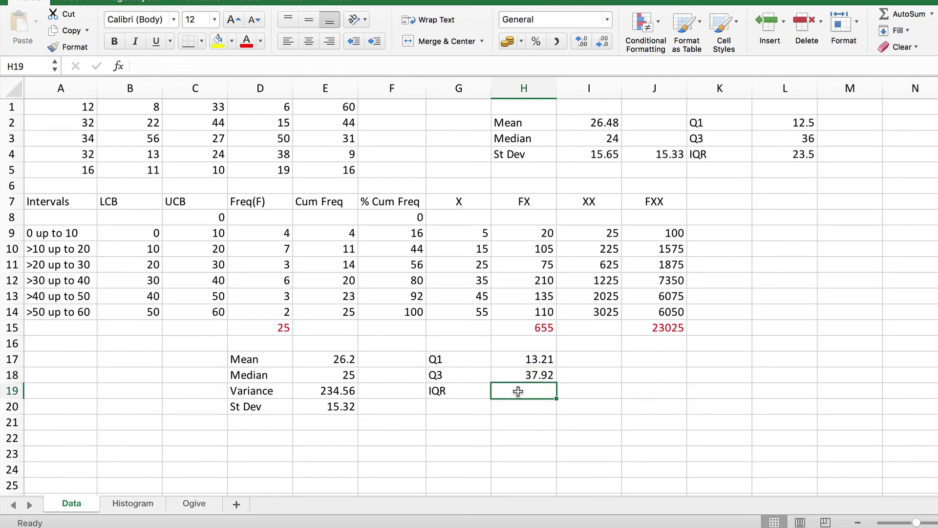
text(=)
click(539, 376)
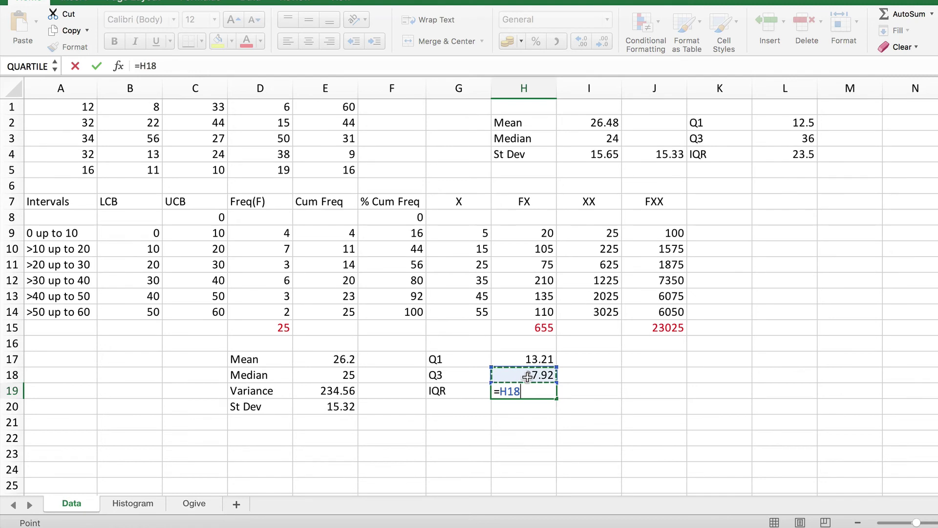
text(-)
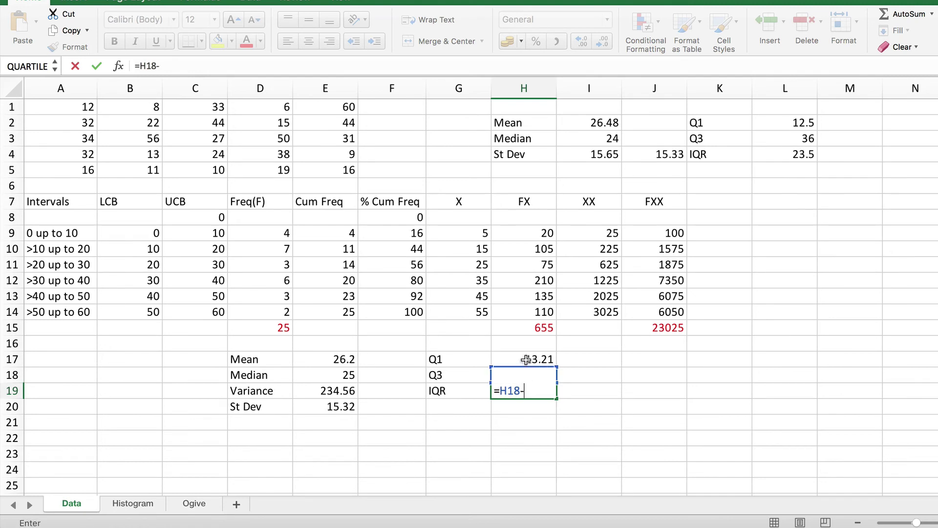
click(525, 359)
key(Return)
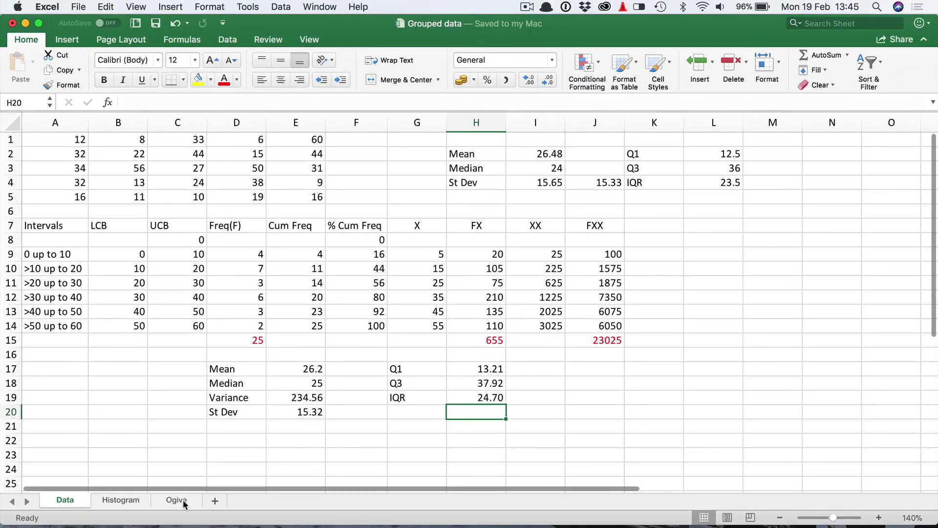
On the Ogive sheet, set the vertical axis major unit to 5 and close Format Axis
click(177, 500)
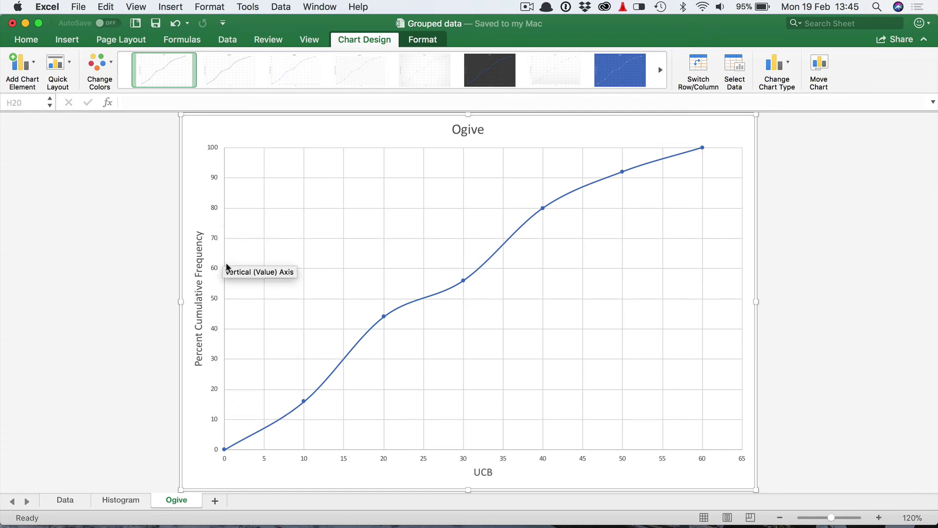
double_click(214, 212)
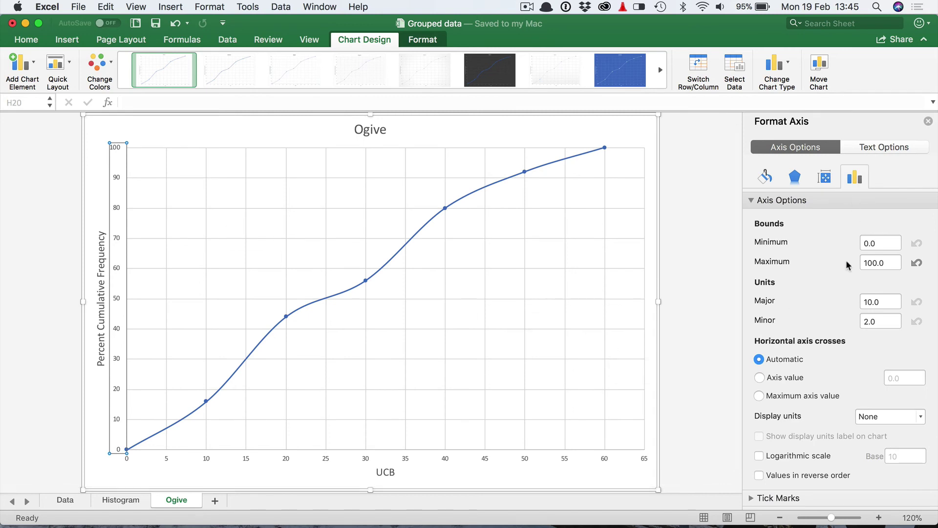
double_click(869, 301)
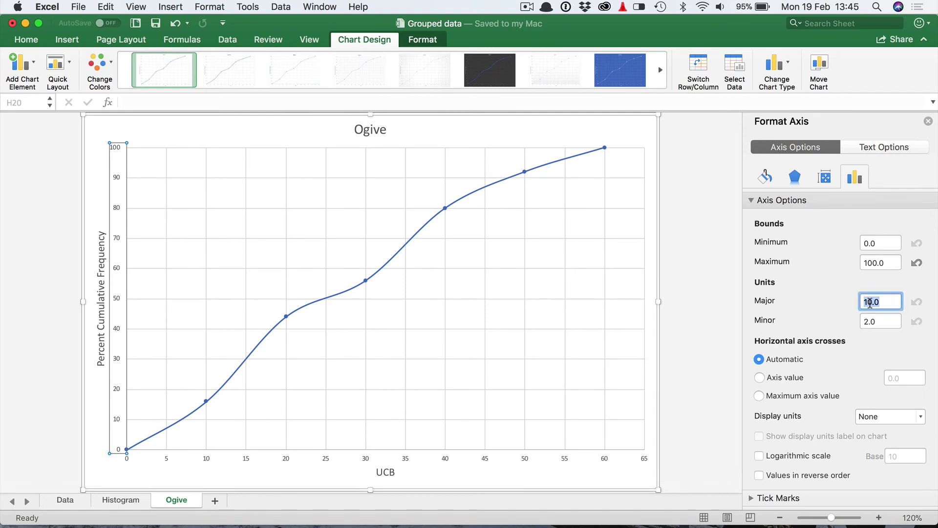
text(5)
key(Return)
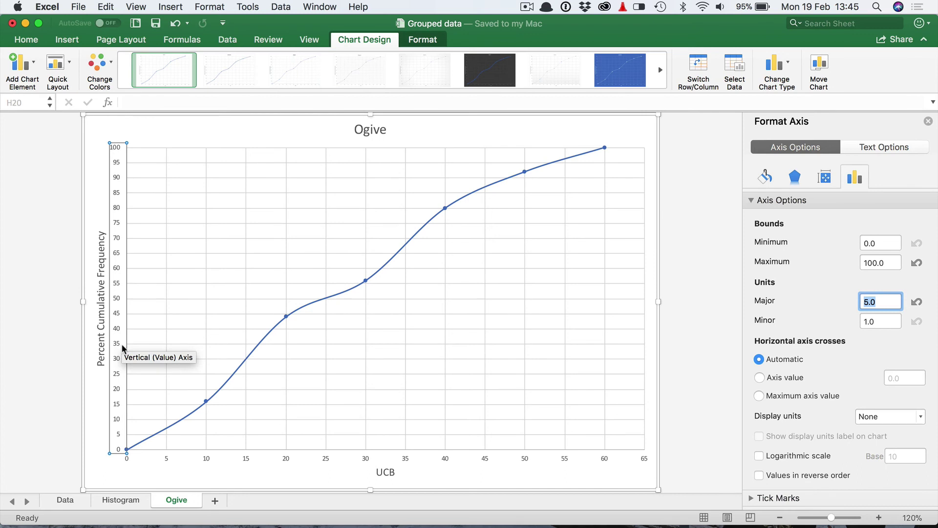
click(929, 124)
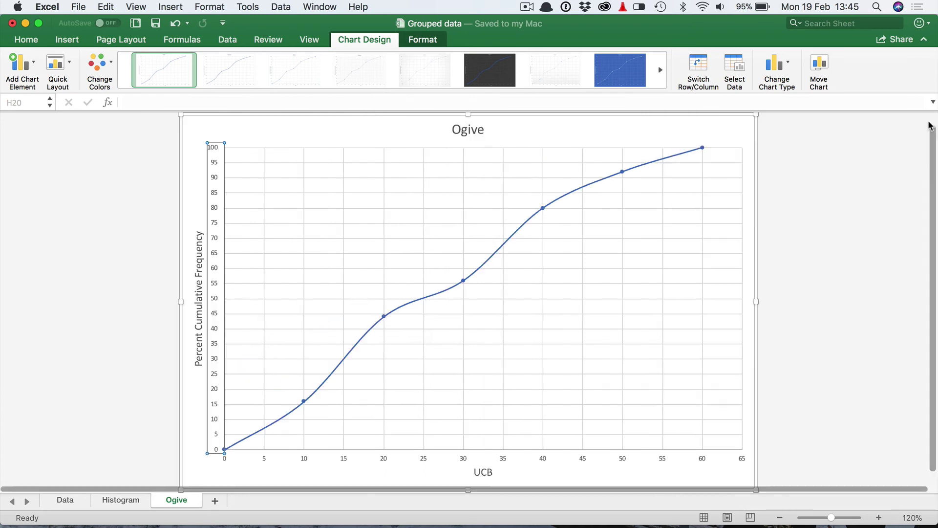
click(125, 352)
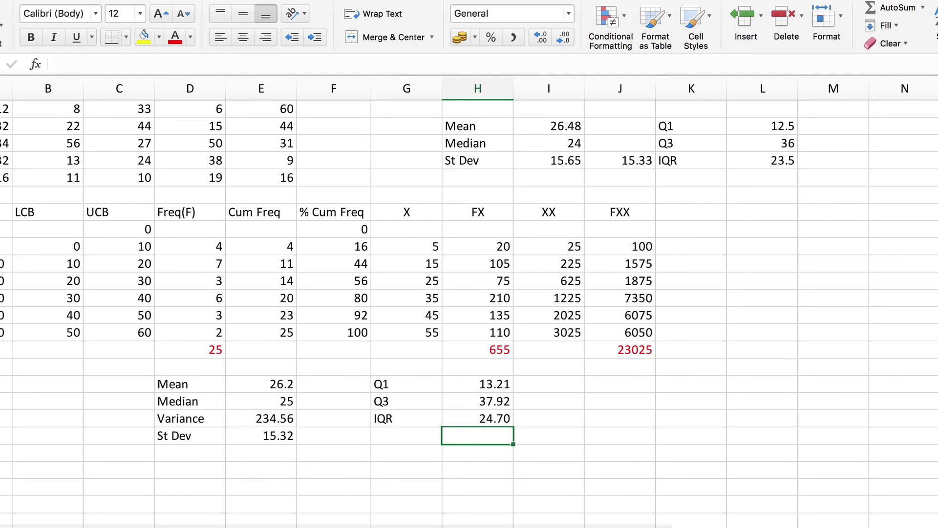
Glance at the Ogive sheet again, then go back to the Data sheet
key(ctrl+Page_Down)
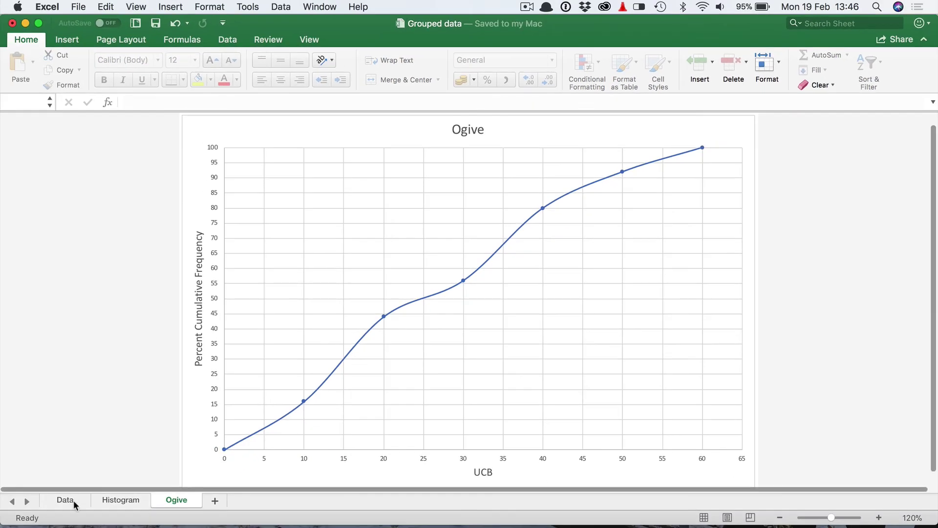
click(74, 500)
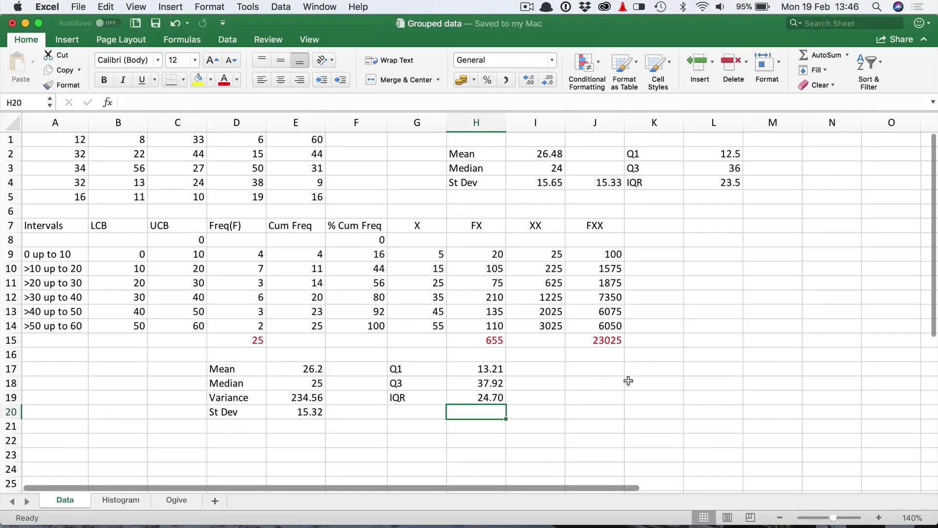